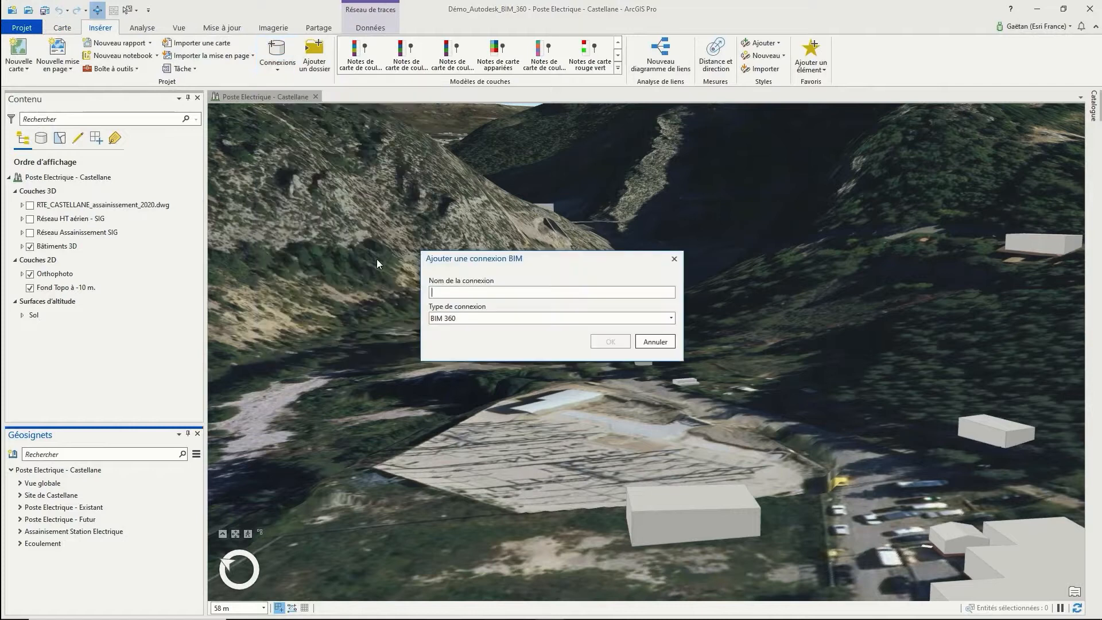
Name the new BIM 360 connection 'SIG' and enter the Autodesk account e-mail
{"action": "type", "text": "SIG2020"}
{"action": "left_click", "coordinate": [603, 341]}
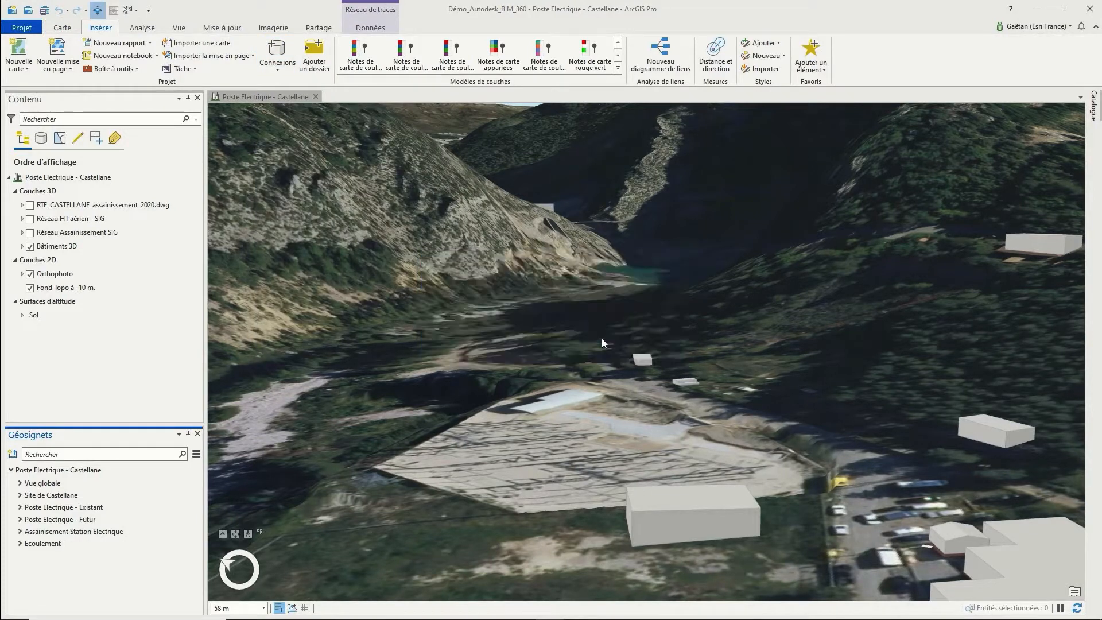
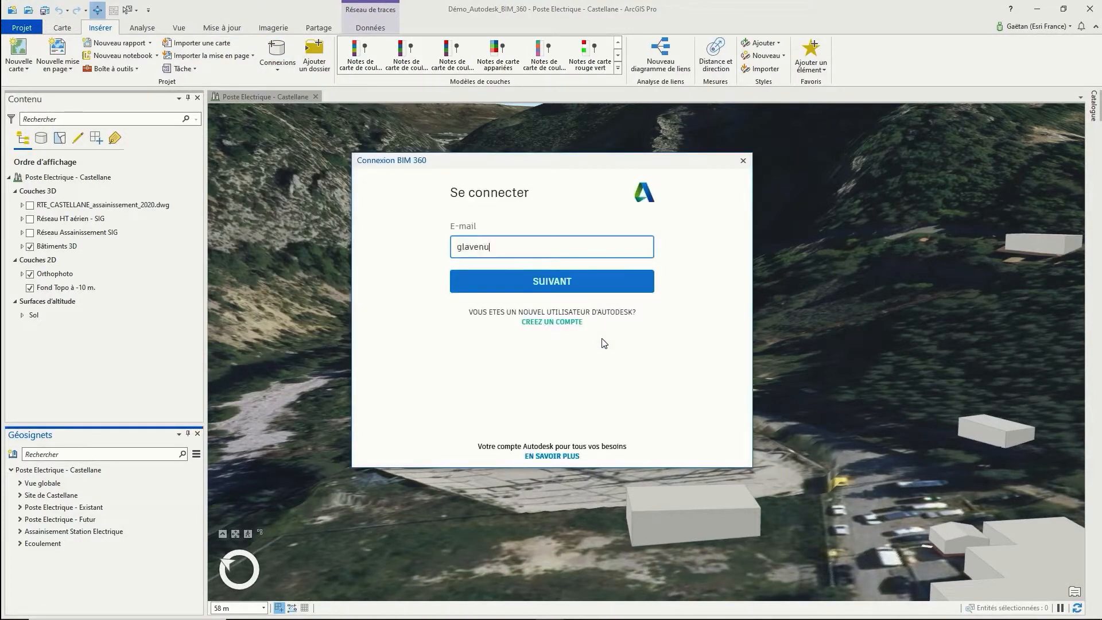
Sign in with the account password, authorize access, and browse SIG2020.bcc in the Catalogue
{"action": "left_click", "coordinate": [584, 282]}
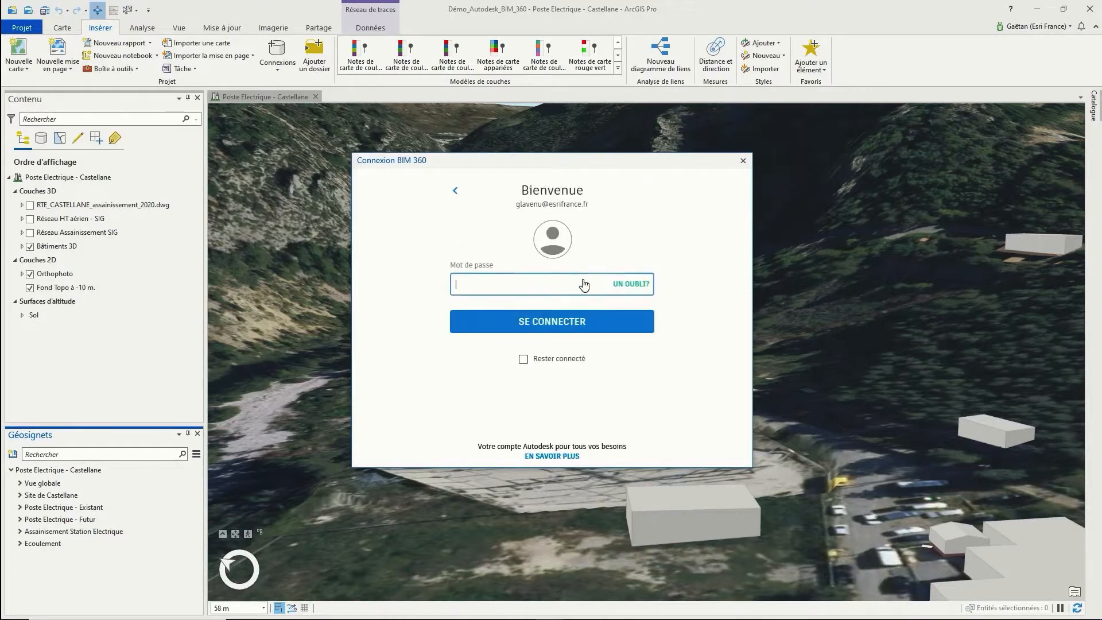
{"action": "left_click", "coordinate": [643, 320]}
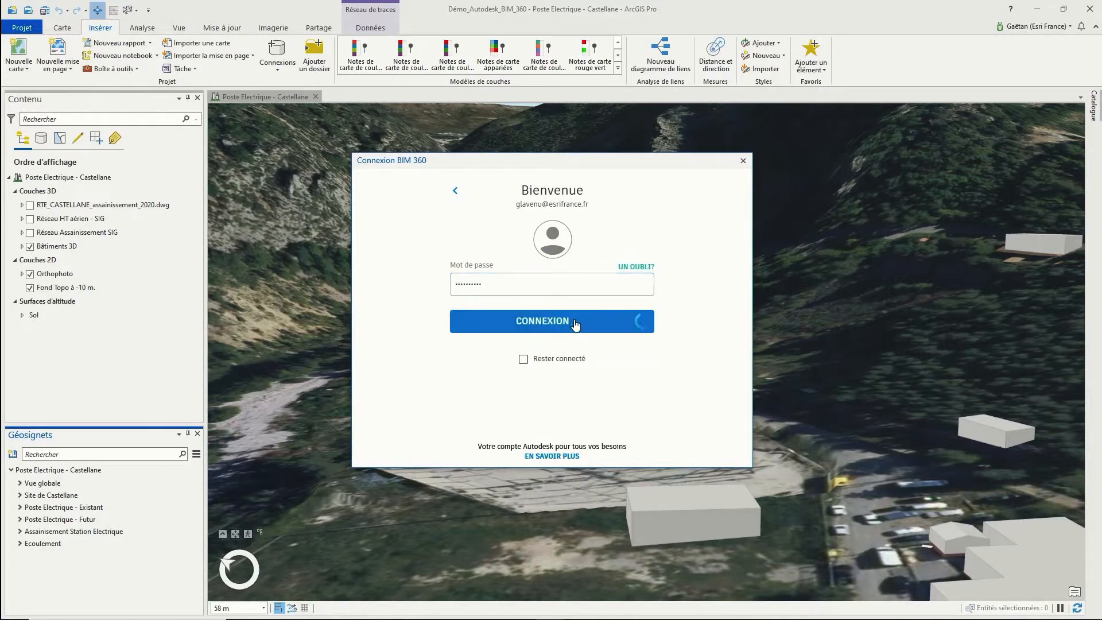
{"action": "left_click", "coordinate": [595, 351]}
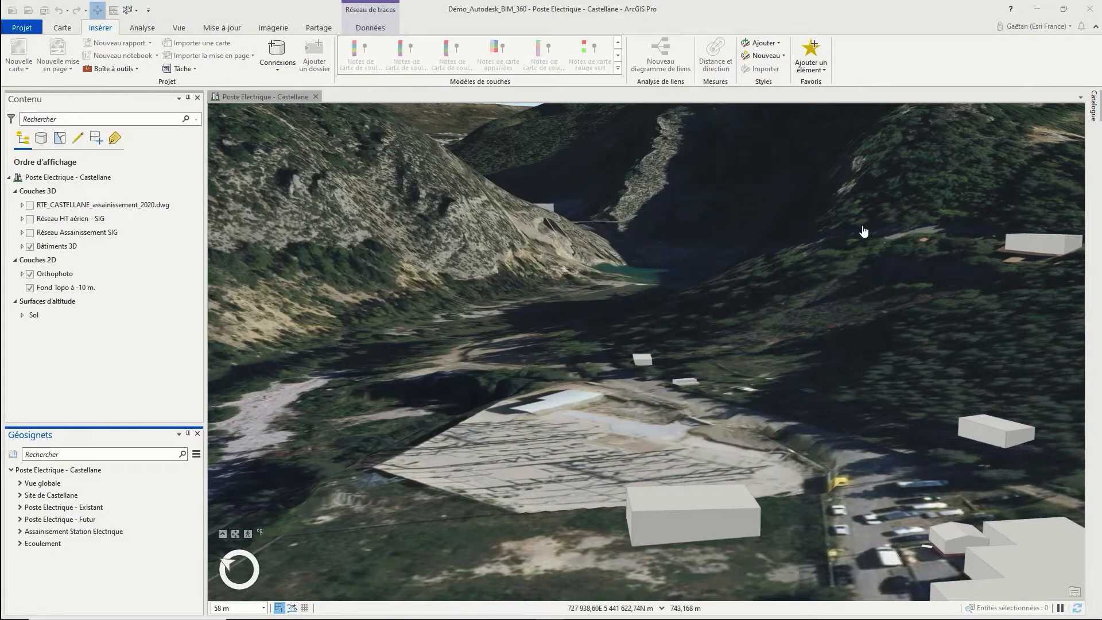
{"action": "left_click", "coordinate": [1091, 105]}
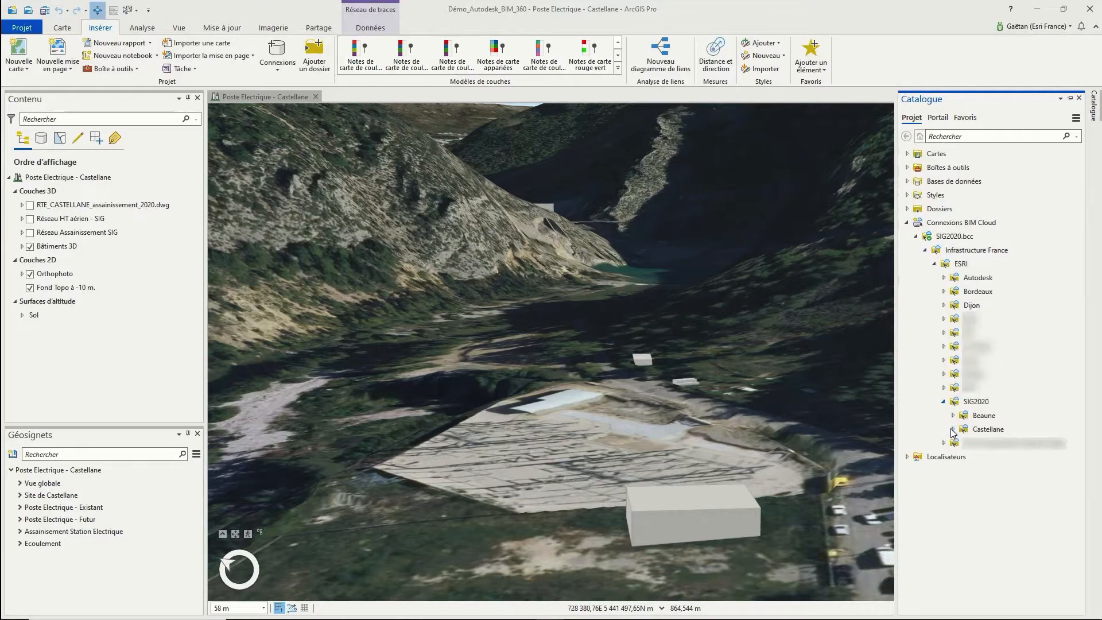
Drag RTE_CASTELLANE.rvt from the Castellane folder into the 3D scene
{"action": "left_click", "coordinate": [952, 429]}
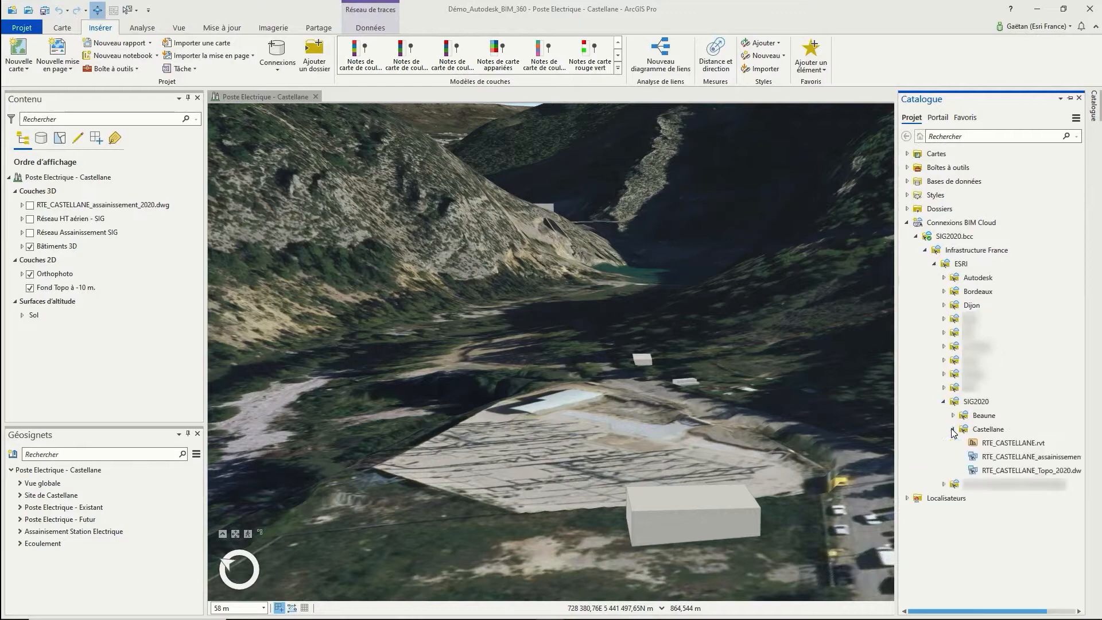
{"action": "left_click", "coordinate": [988, 444]}
{"action": "left_click_drag", "start_coordinate": [989, 444], "coordinate": [608, 439]}
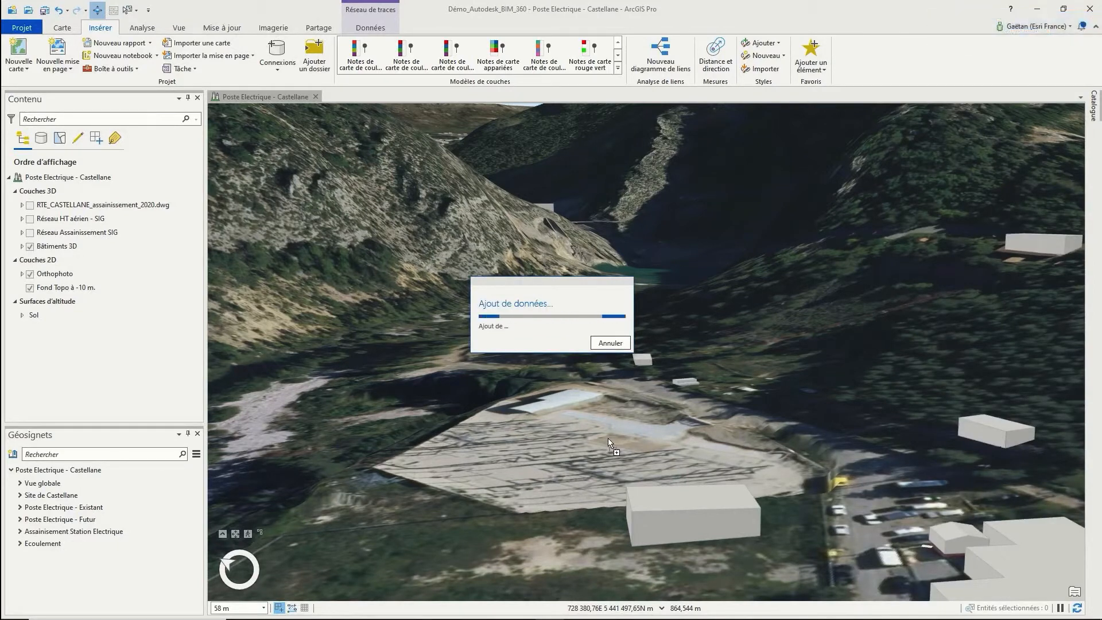
Remove the duplicate RTE_CASTELLANE layer, keeping a single substation model layer
{"action": "right_click", "coordinate": [85, 204]}
{"action": "left_click", "coordinate": [117, 268]}
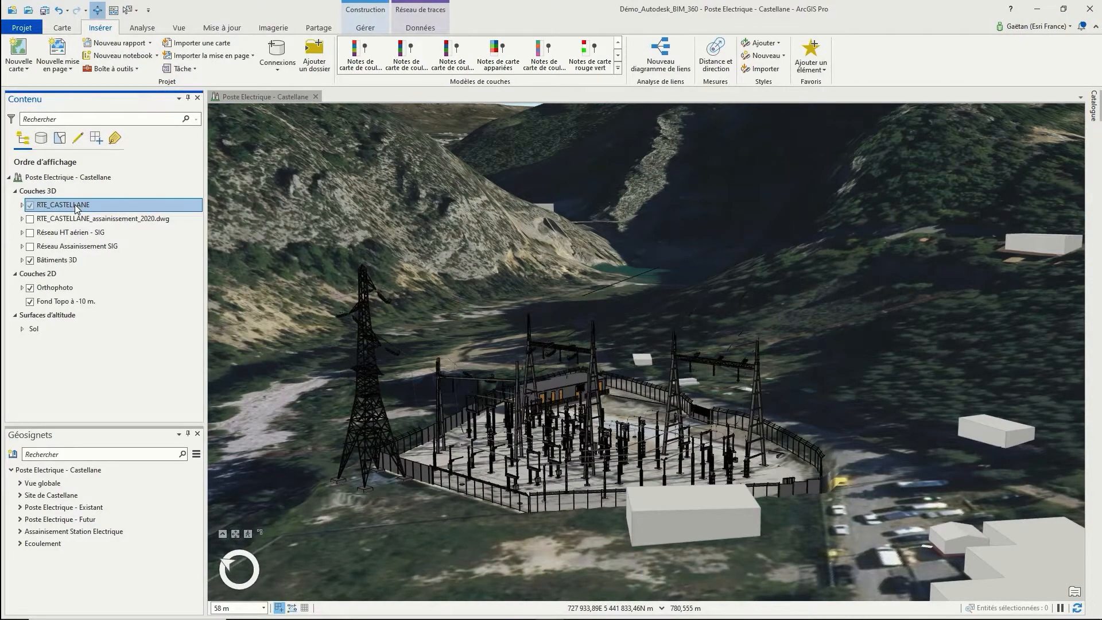
{"action": "middle_click_drag", "start_coordinate": [644, 466], "coordinate": [625, 461]}
{"action": "right_click_drag", "start_coordinate": [647, 446], "coordinate": [633, 528]}
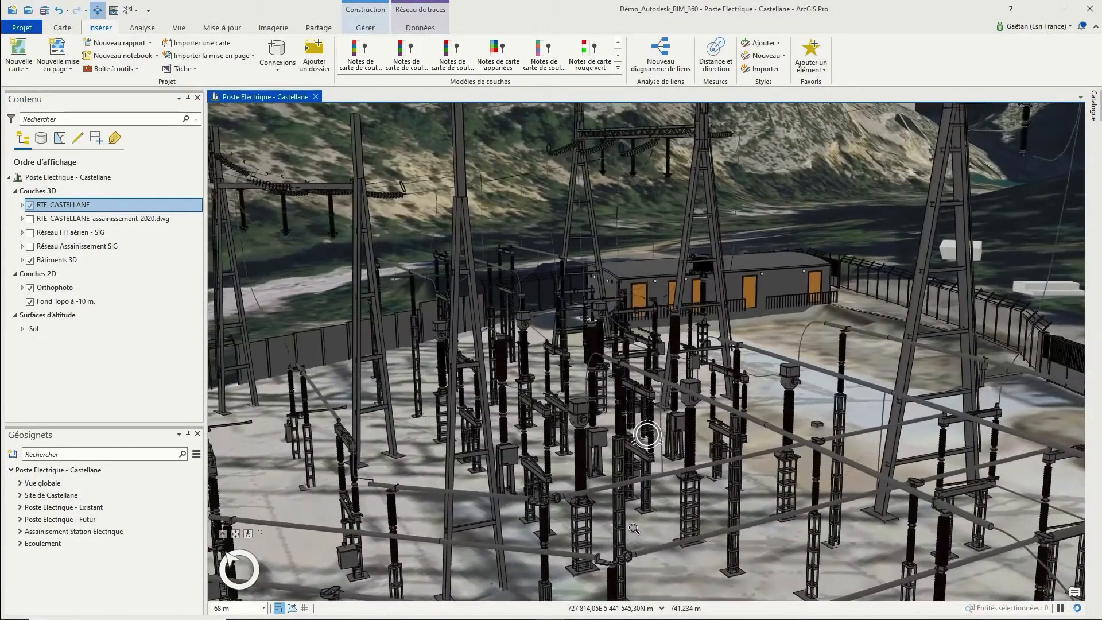
{"action": "left_click", "coordinate": [580, 447]}
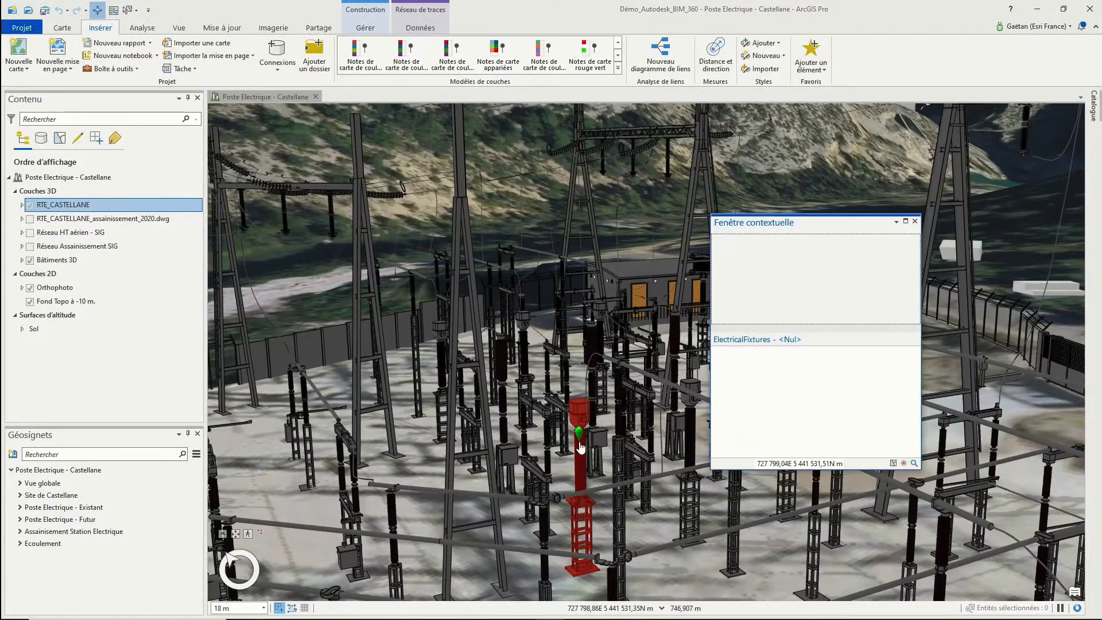
{"action": "mouse_move", "coordinate": [915, 363]}
{"action": "left_mouse_down"}
{"action": "mouse_move", "coordinate": [914, 425]}
{"action": "mouse_move", "coordinate": [914, 370]}
{"action": "left_mouse_up"}
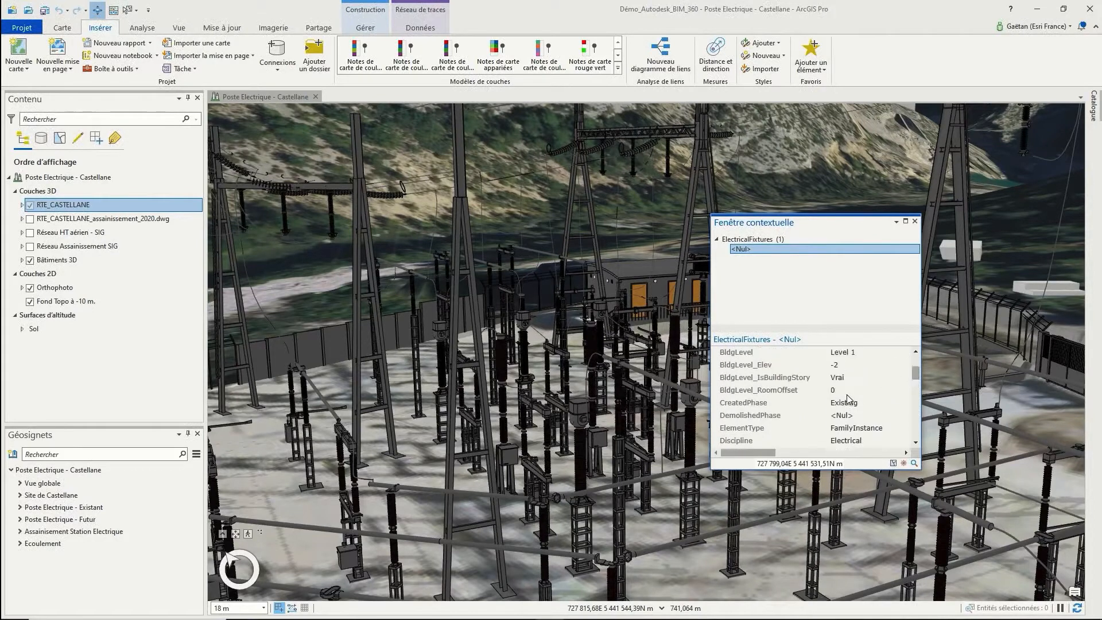
{"action": "left_click", "coordinate": [916, 222]}
{"action": "left_click", "coordinate": [169, 509]}
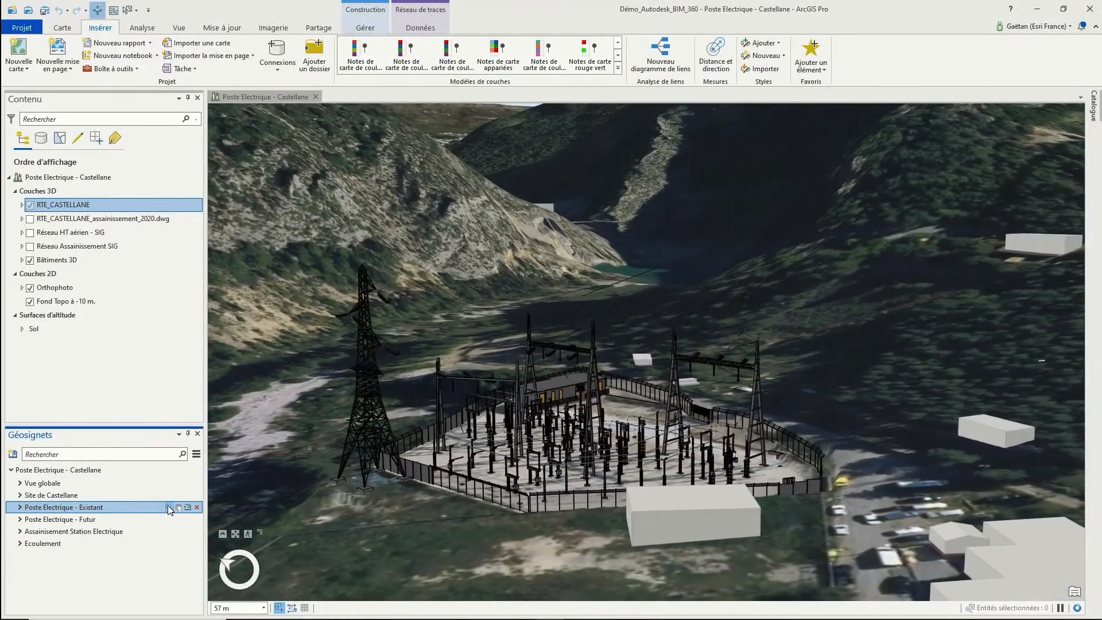
Show the Réseau HT aérien - SIG layer, tilt the view, and box-select four overhead lines
{"action": "left_click", "coordinate": [30, 232]}
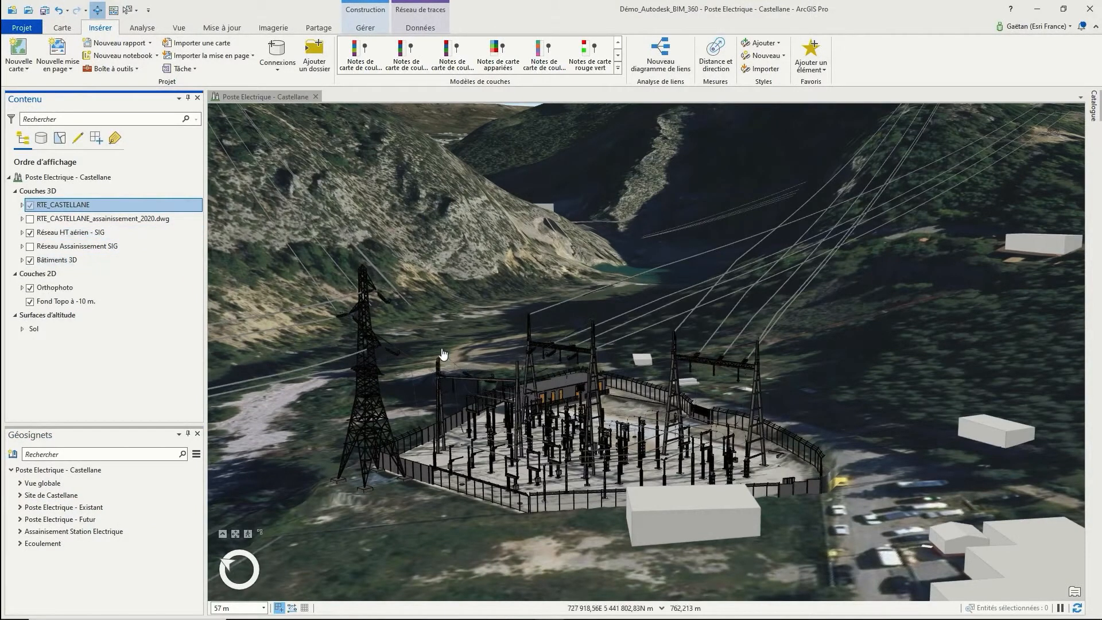
{"action": "middle_click_drag", "start_coordinate": [520, 350], "coordinate": [329, 163]}
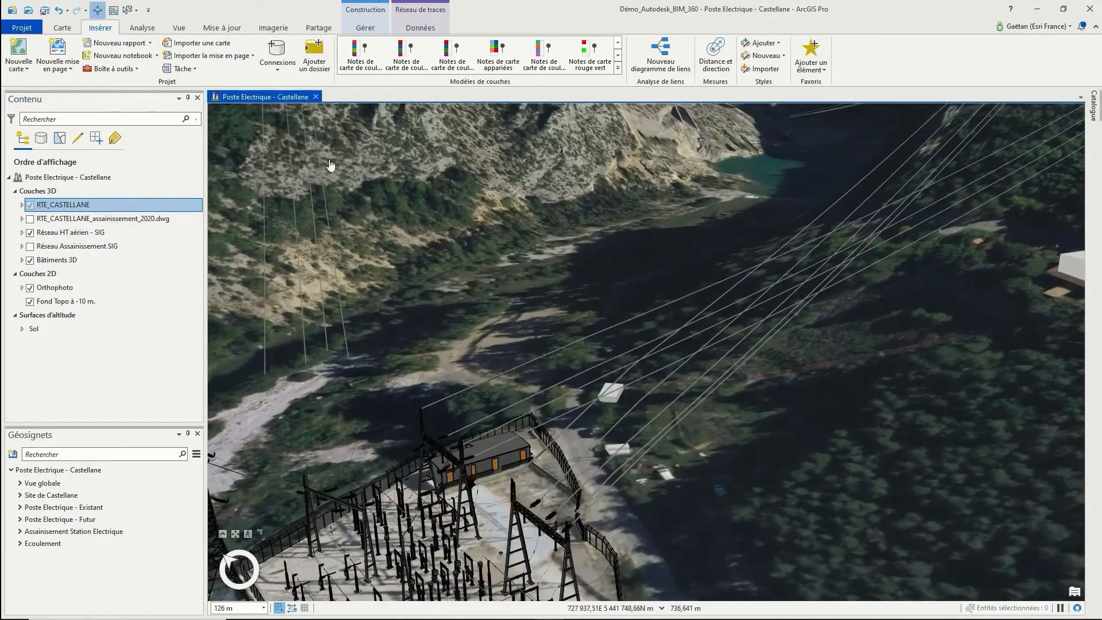
{"action": "left_click", "coordinate": [126, 9]}
{"action": "left_click_drag", "start_coordinate": [291, 224], "coordinate": [248, 264]}
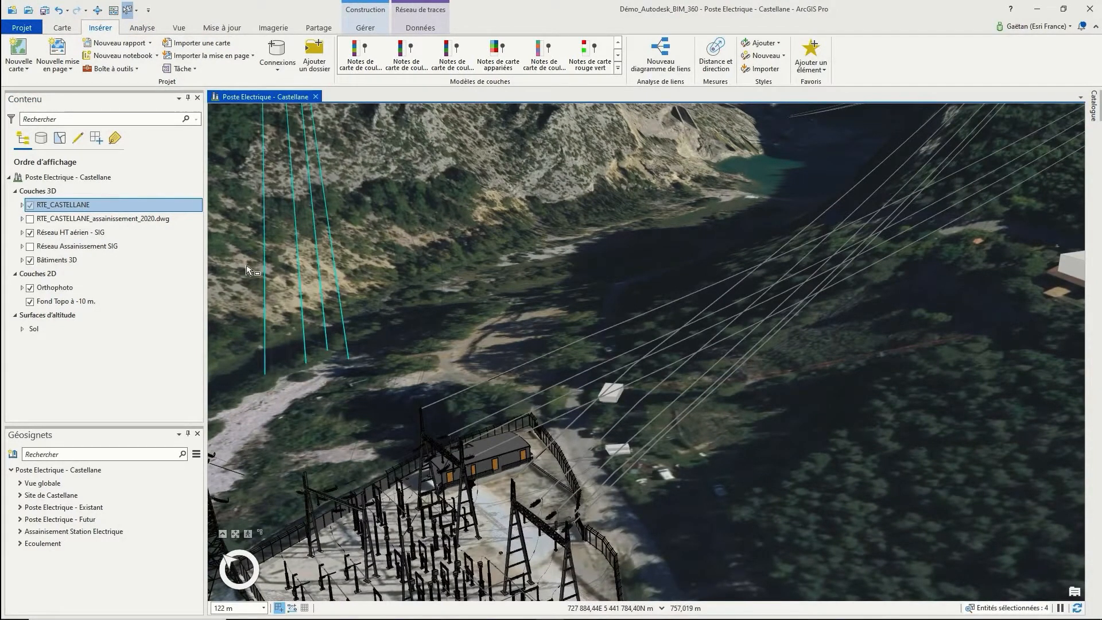
Clear the power-line selection and fly to the Poste Electrique - Futur bookmark
{"action": "left_click", "coordinate": [249, 270]}
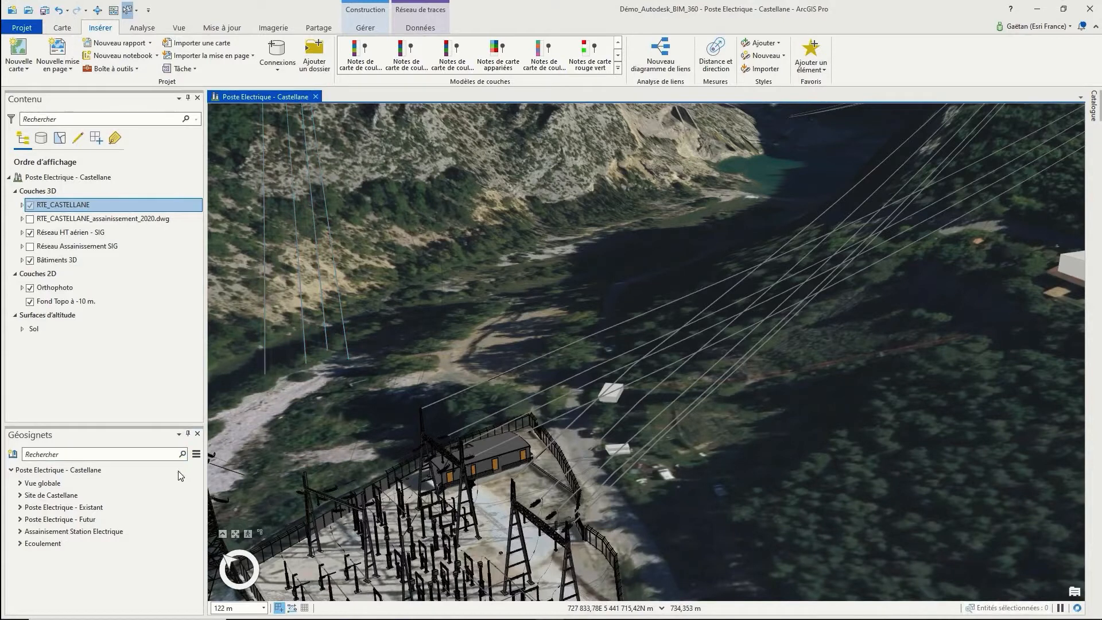
{"action": "left_click", "coordinate": [169, 519]}
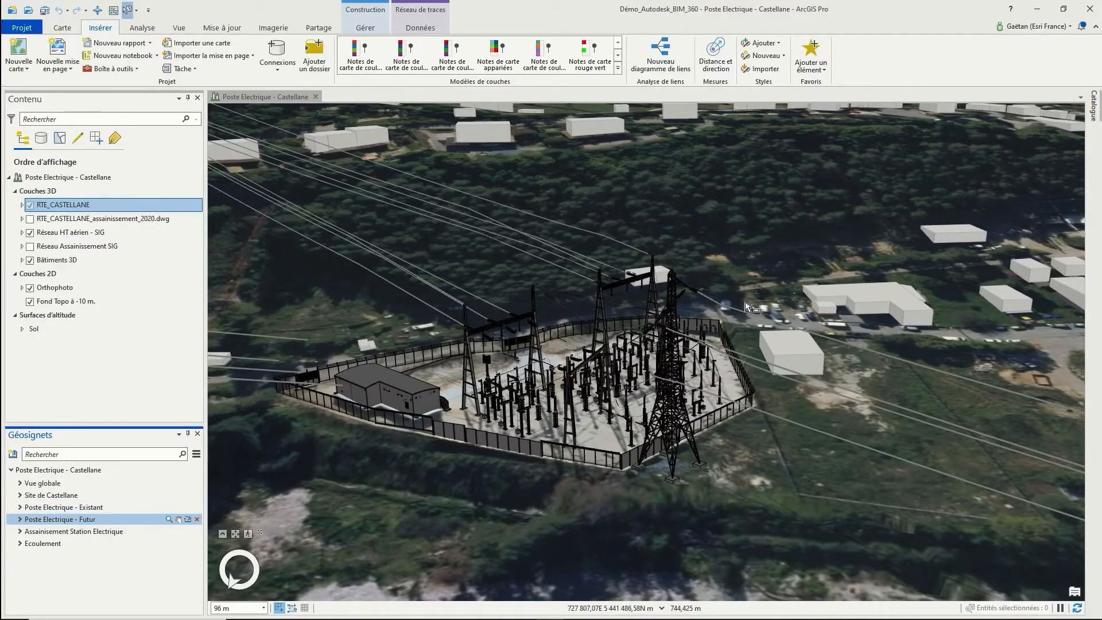
{"action": "left_click", "coordinate": [1095, 110]}
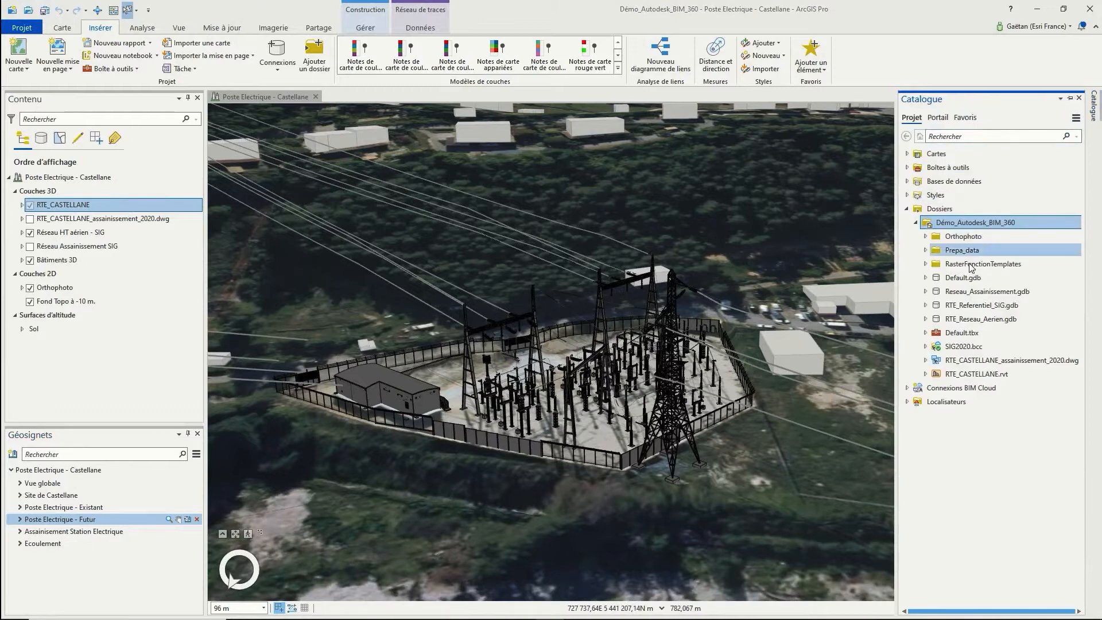
Check RTE_CASTELLANE.rvt's status (Obtenir le statut), then refresh it from its BIM 360 source
{"action": "right_click", "coordinate": [955, 376]}
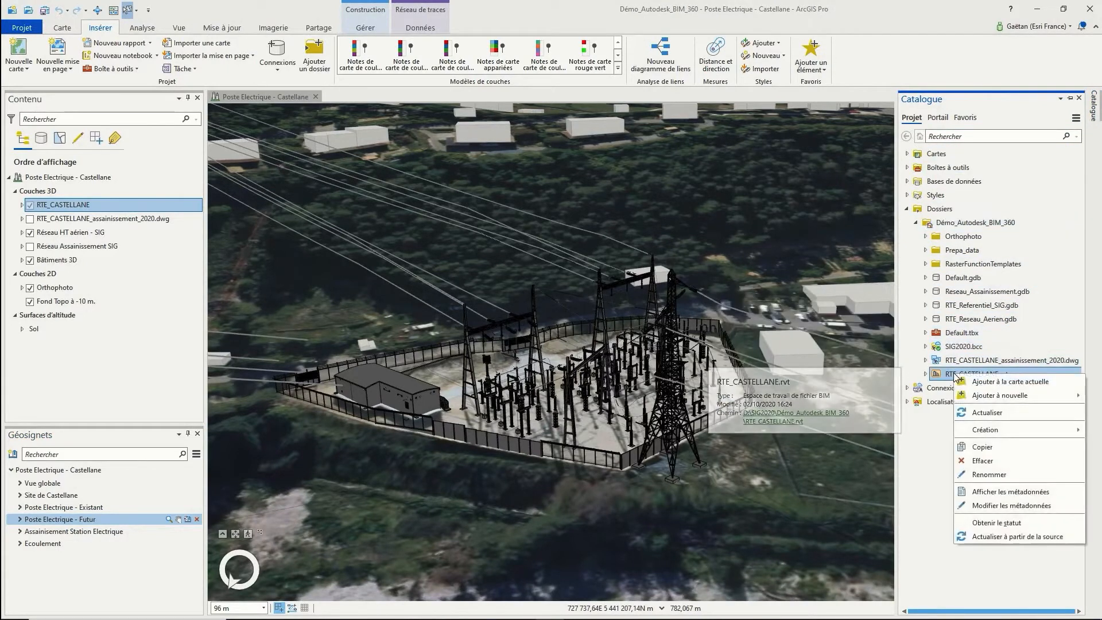
{"action": "left_click", "coordinate": [976, 522]}
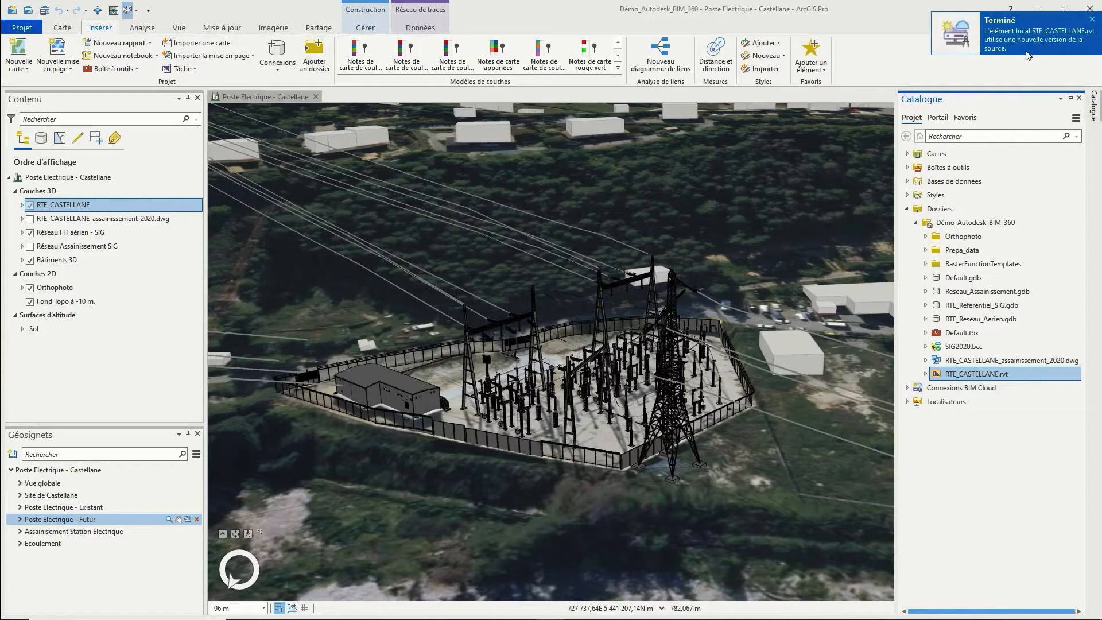
{"action": "right_click", "coordinate": [957, 379]}
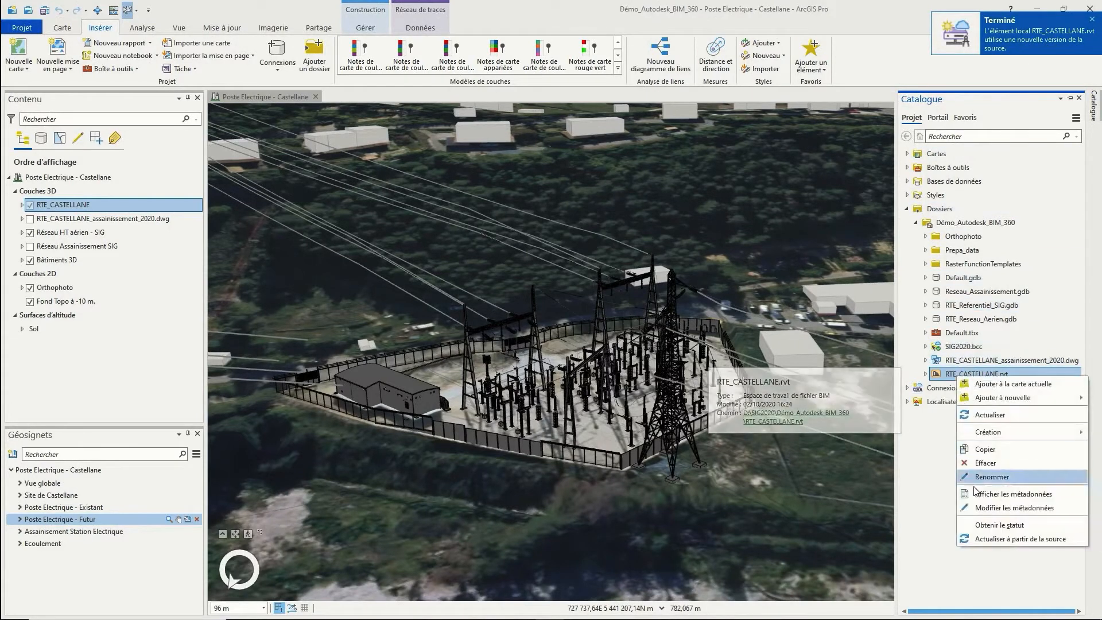
{"action": "left_click", "coordinate": [992, 539]}
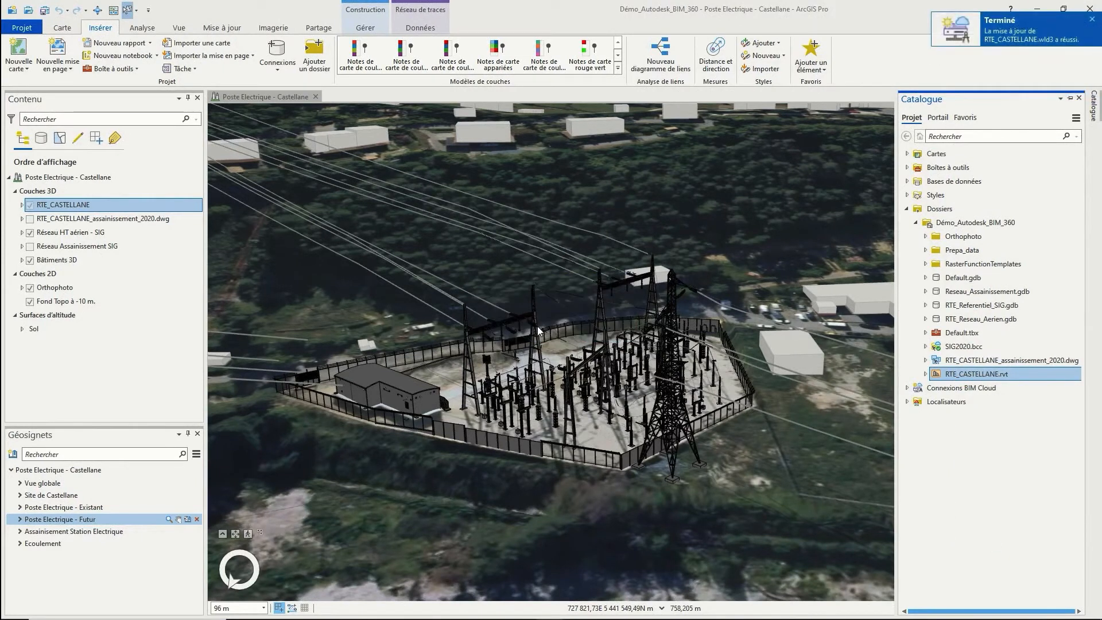
{"action": "left_click", "coordinate": [127, 376]}
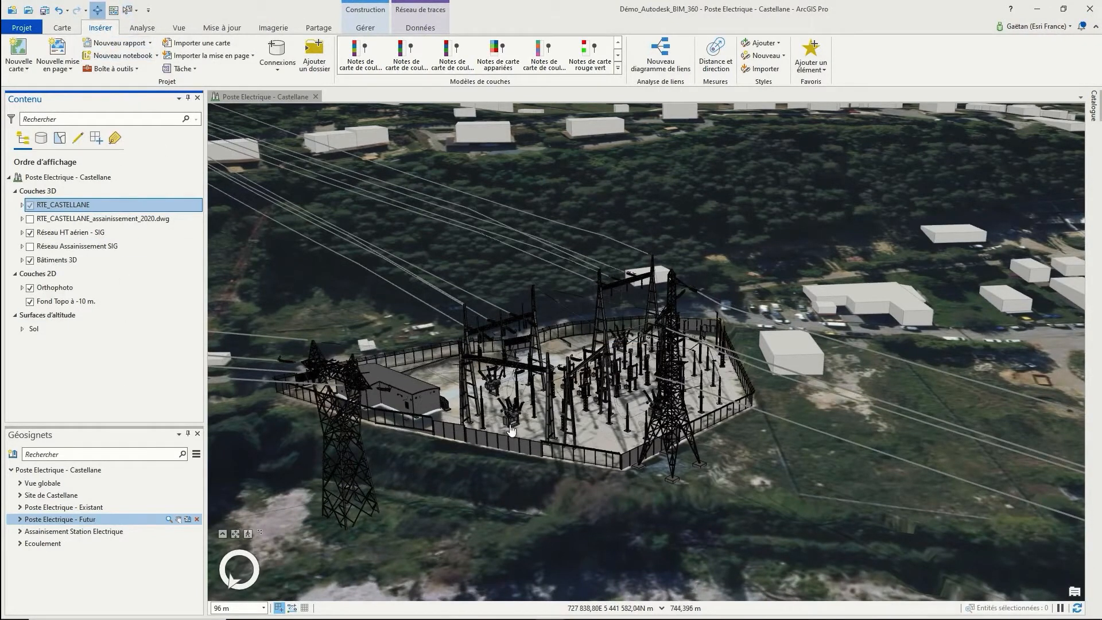
Identify the substation transformer and scroll through its ElectricalFixtures attributes in the pop-up
{"action": "middle_click_drag", "start_coordinate": [561, 385], "coordinate": [384, 390]}
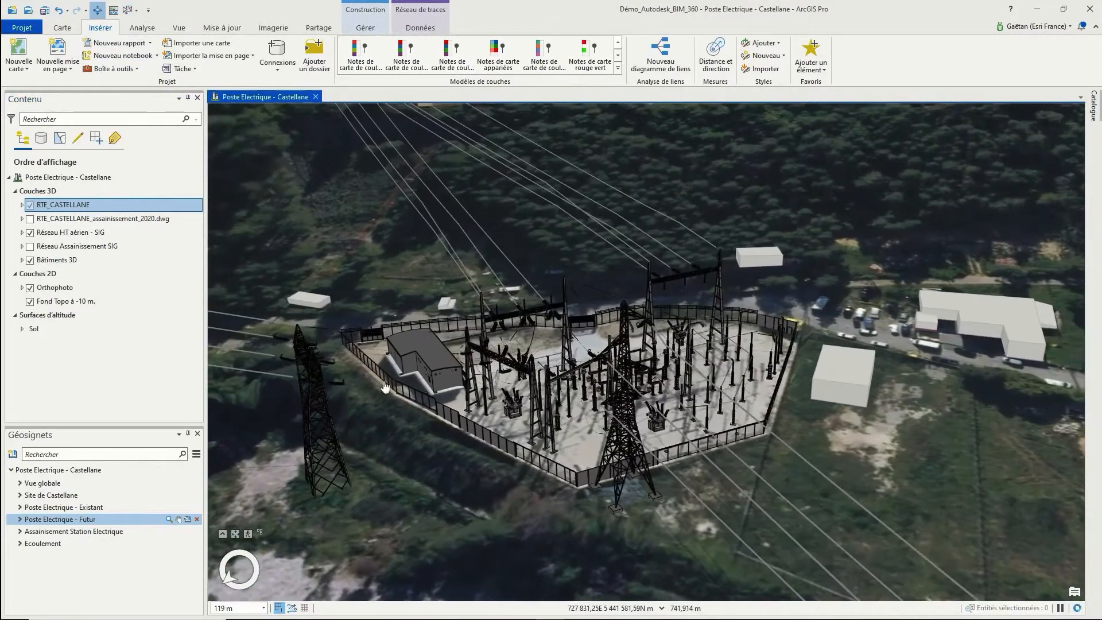
{"action": "middle_click_drag", "start_coordinate": [590, 396], "coordinate": [524, 411]}
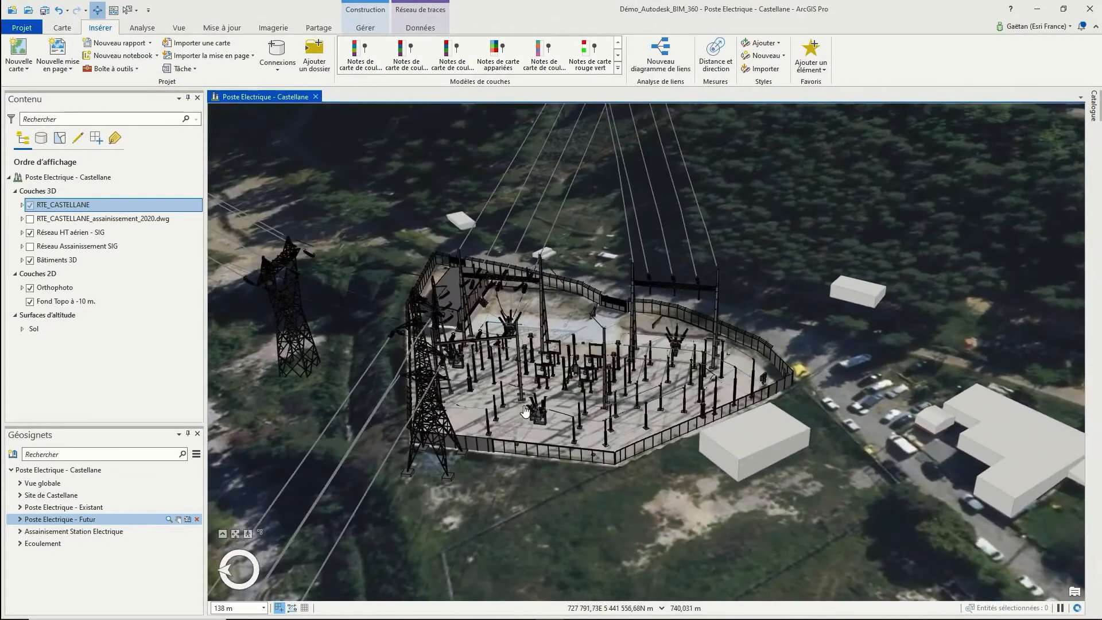
{"action": "scroll", "coordinate": [523, 411], "scroll_direction": "up", "scroll_amount": 5}
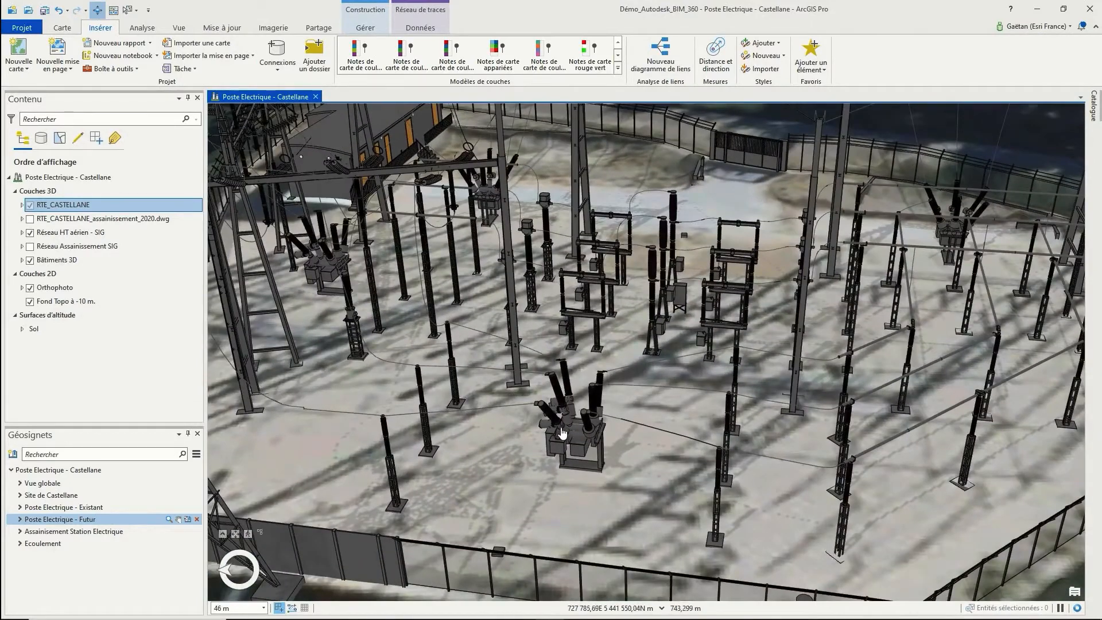
{"action": "left_click", "coordinate": [576, 429]}
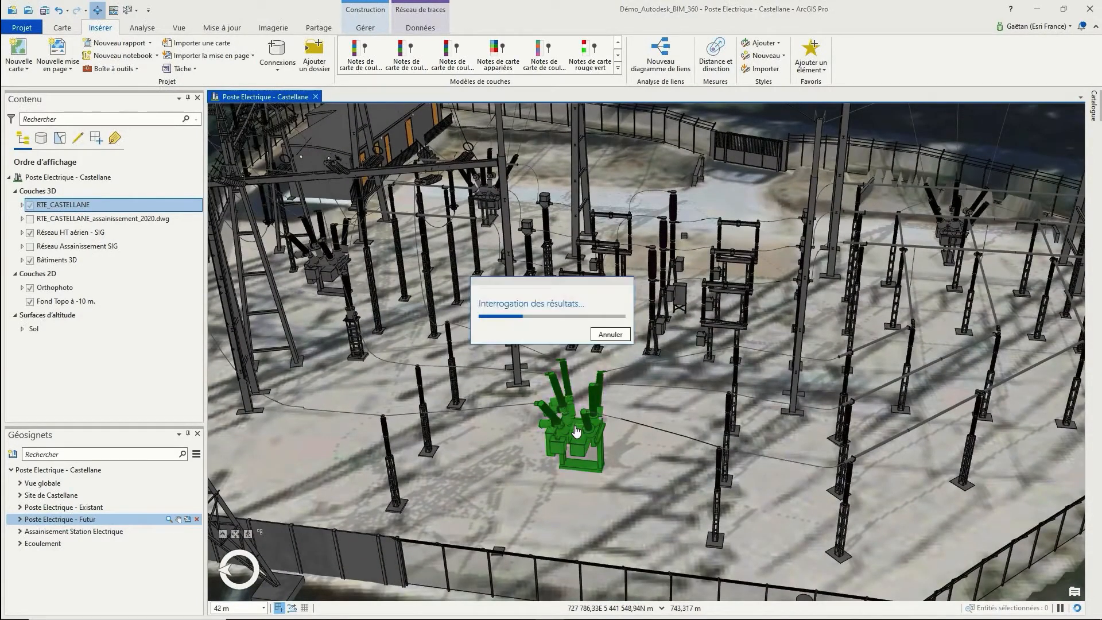
{"action": "left_click_drag", "start_coordinate": [917, 368], "coordinate": [916, 400]}
{"action": "scroll", "coordinate": [897, 407], "scroll_direction": "up", "scroll_amount": 5}
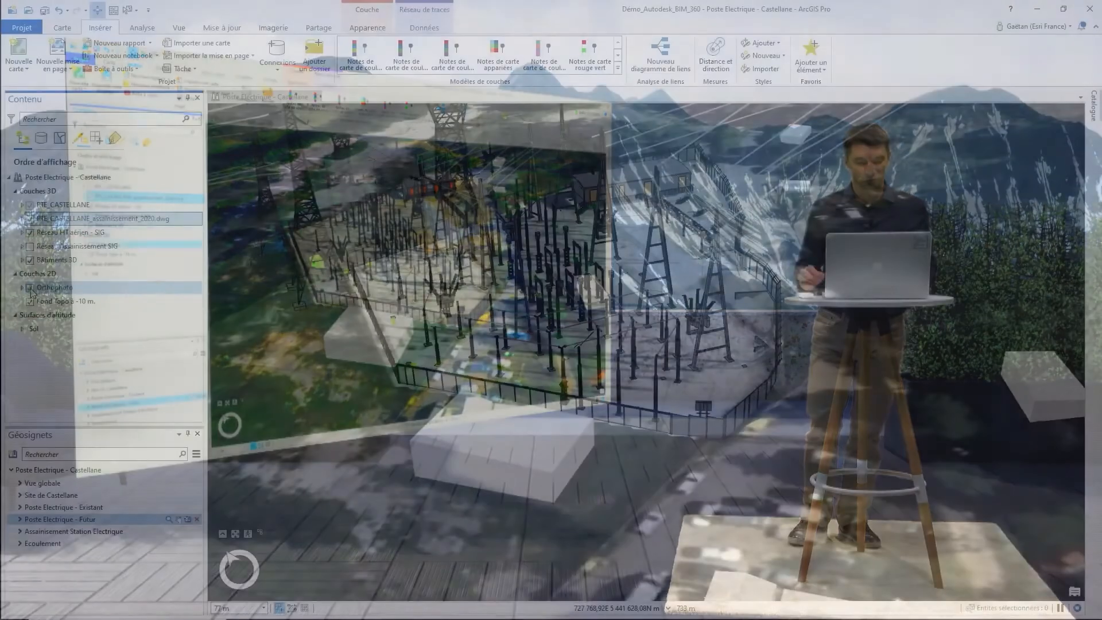
Uncheck the Orthophoto layer in the Contenu pane
{"action": "left_click", "coordinate": [30, 288]}
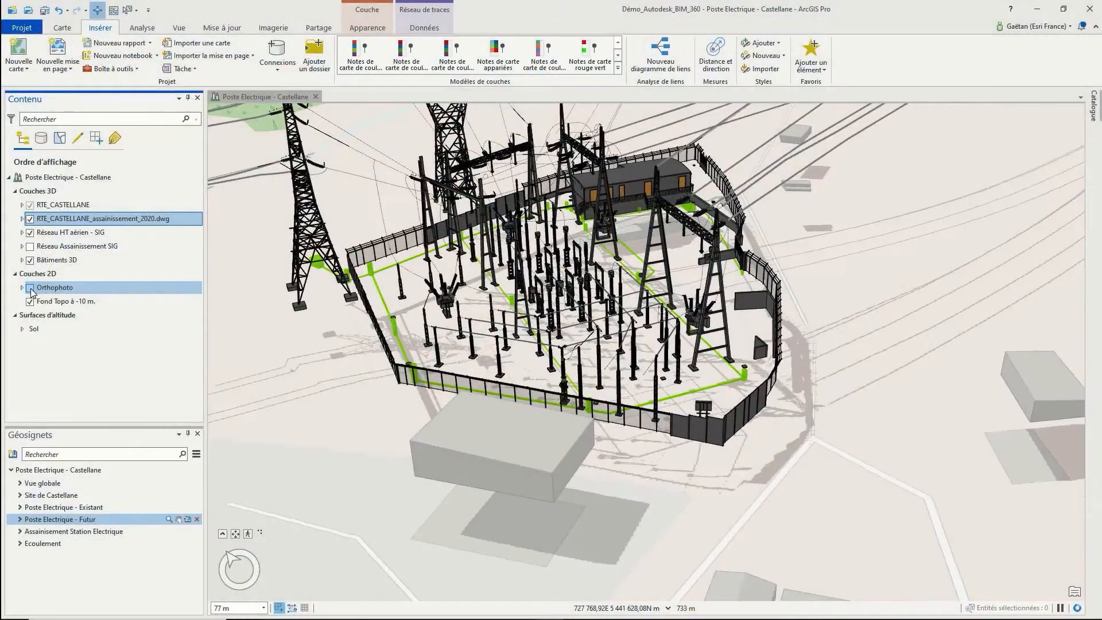
Hide RTE_CASTELLANE and RTE_CASTELLANE_assainissement_2020.dwg, show Réseau Assainissement SIG, and zoom onto it
{"action": "middle_click_drag", "start_coordinate": [309, 321], "coordinate": [291, 367]}
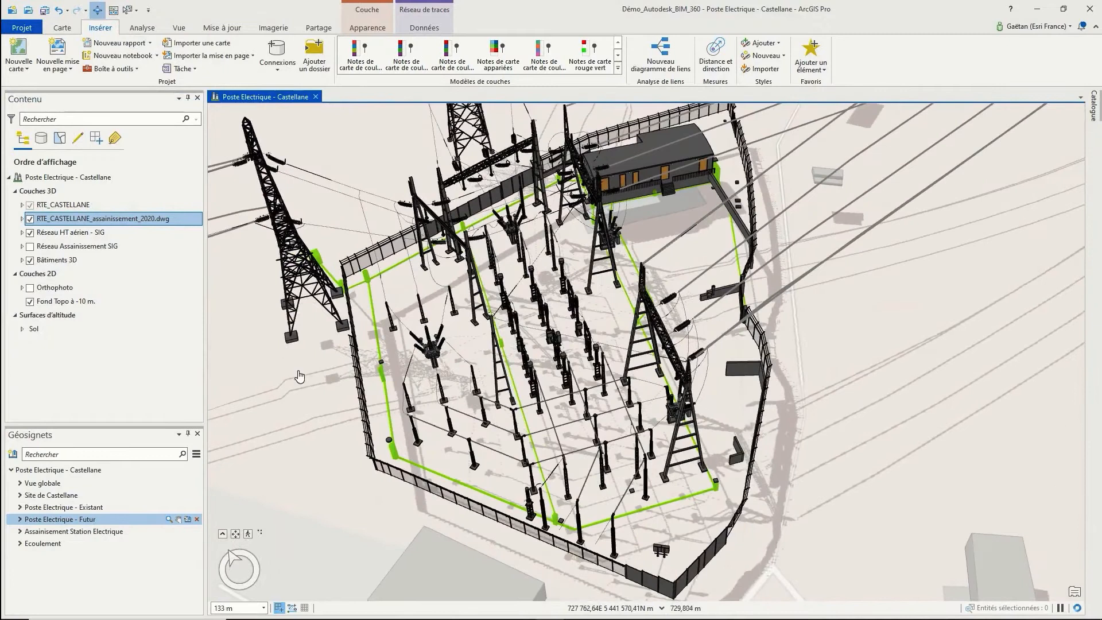
{"action": "scroll", "coordinate": [378, 410], "scroll_direction": "up", "scroll_amount": 2}
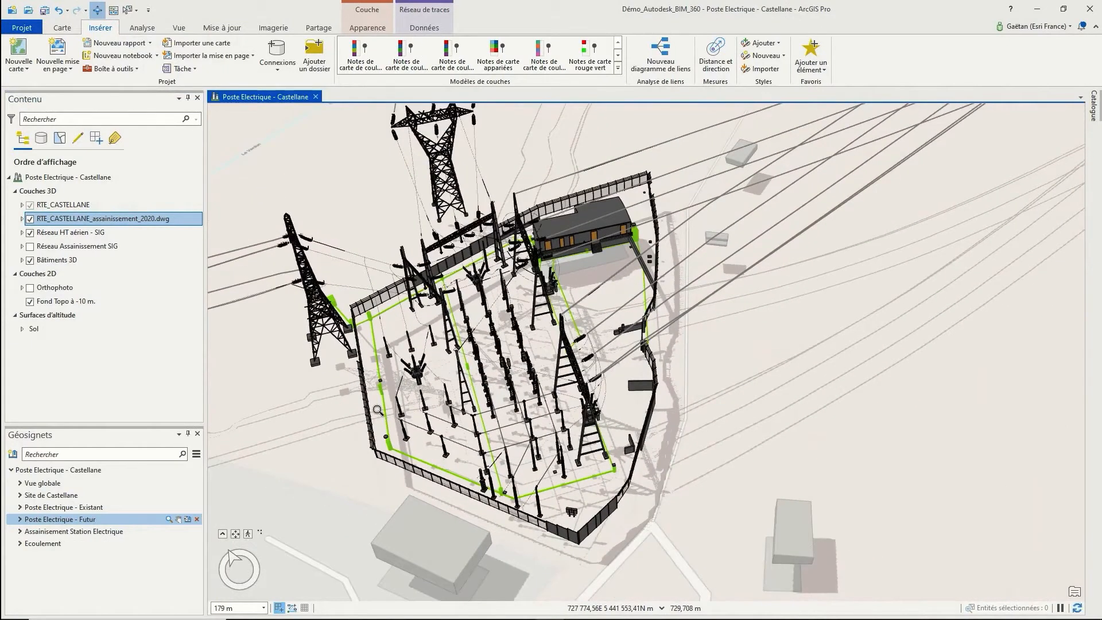
{"action": "left_click", "coordinate": [31, 206]}
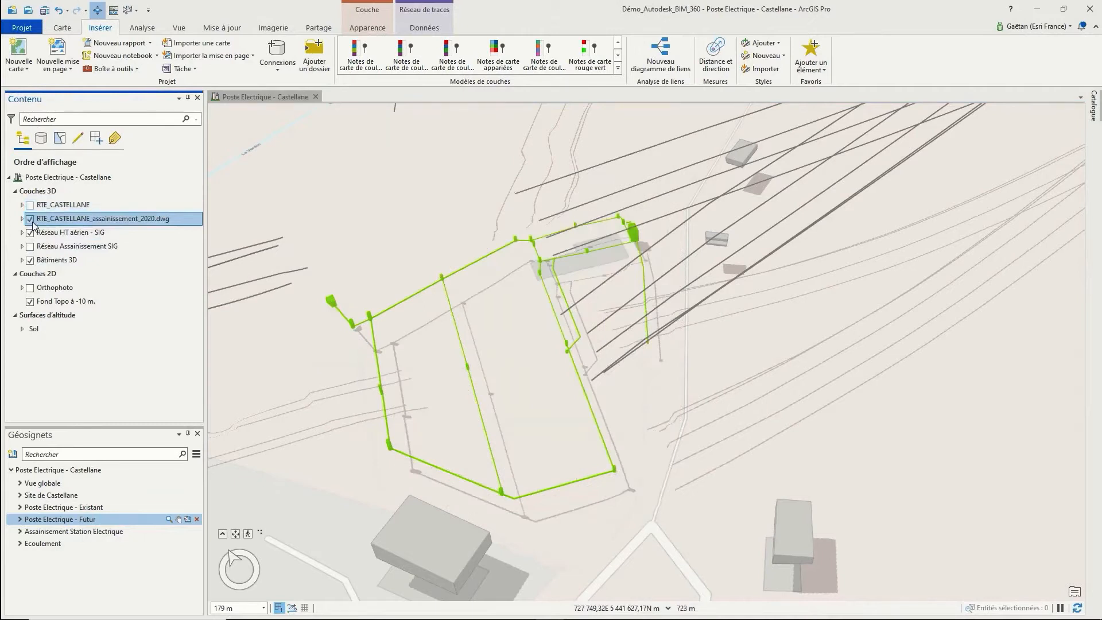
{"action": "left_click", "coordinate": [29, 219]}
{"action": "left_click", "coordinate": [30, 247]}
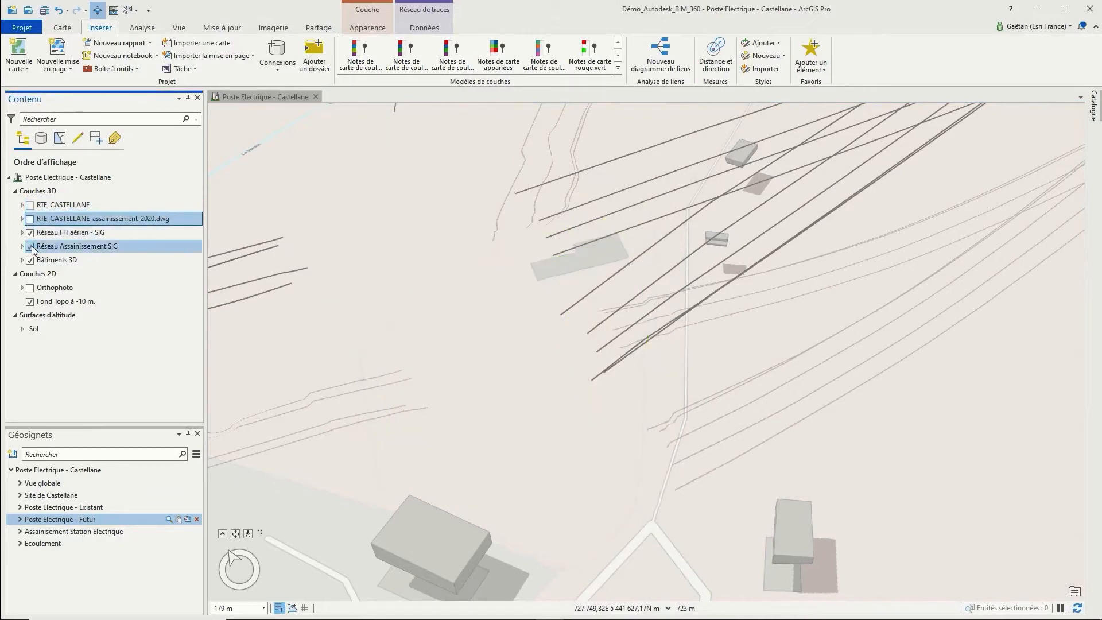
{"action": "middle_click_drag", "start_coordinate": [323, 433], "coordinate": [454, 345]}
{"action": "scroll", "coordinate": [342, 434], "scroll_direction": "up", "scroll_amount": 5}
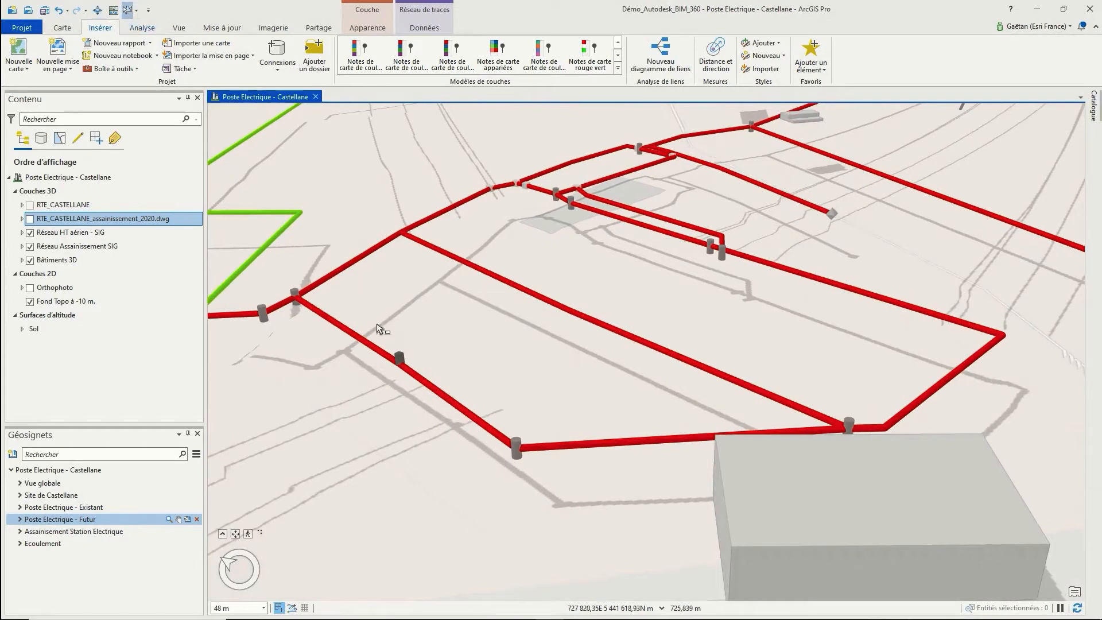
Run an En aval trace from ASS_Grille_Collecteur (29 features) and view it at the Ecoulement bookmark
{"action": "left_click", "coordinate": [438, 32]}
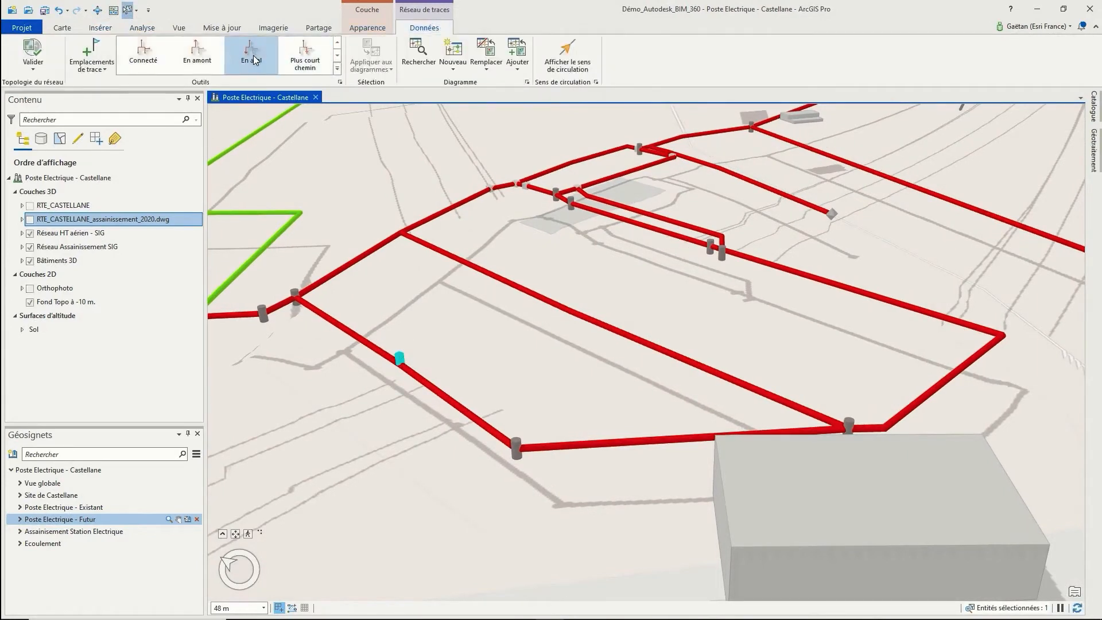
{"action": "left_click", "coordinate": [252, 58]}
{"action": "left_click", "coordinate": [1043, 605]}
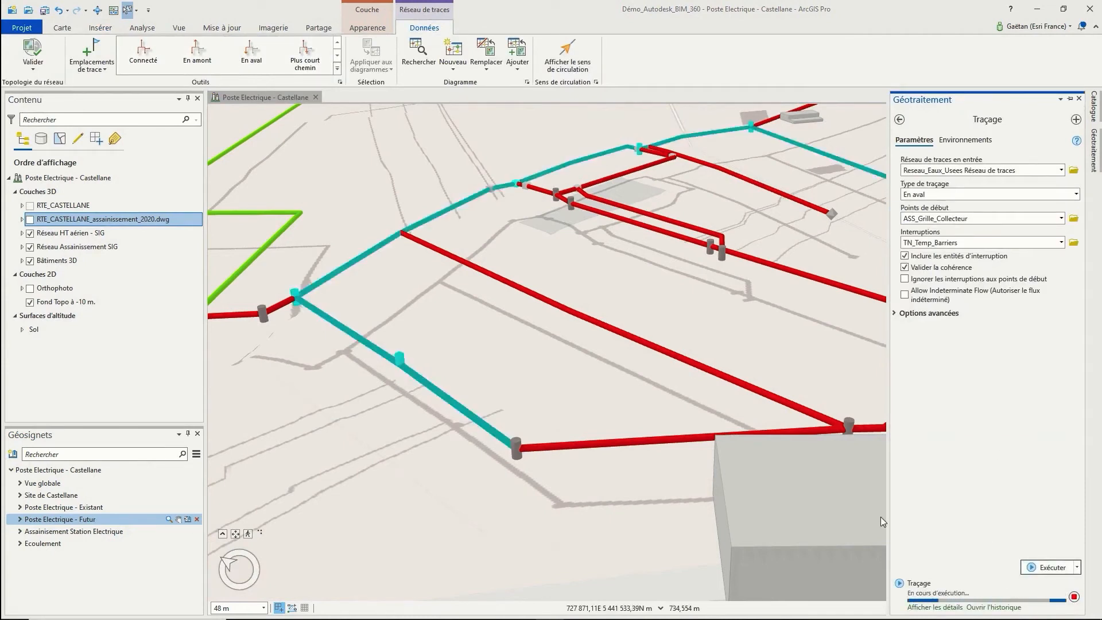
{"action": "left_click", "coordinate": [164, 543]}
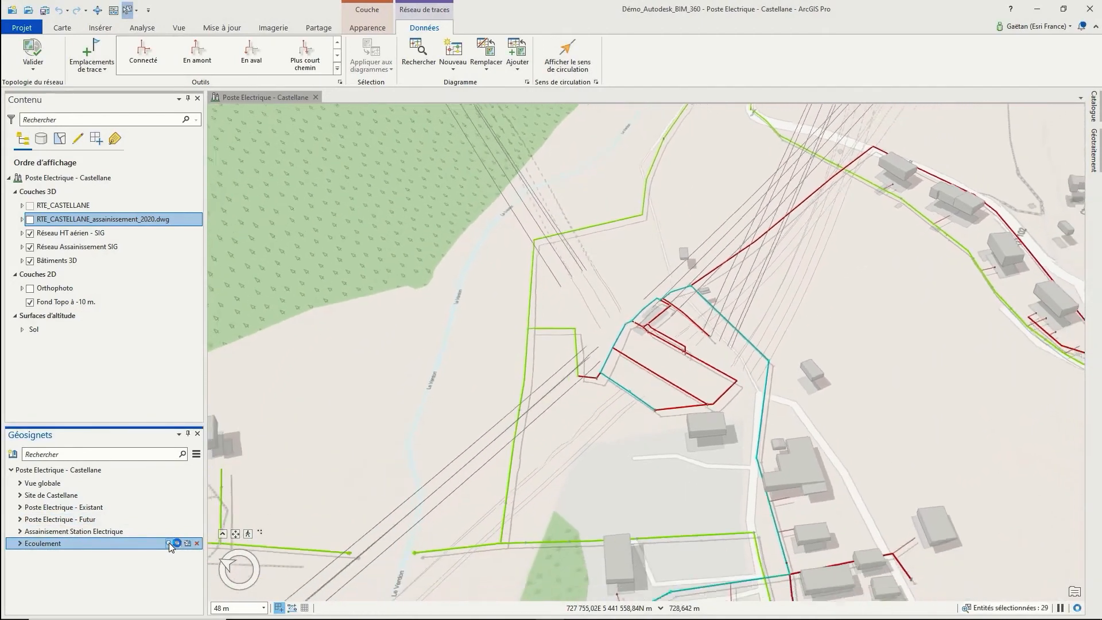
{"action": "mouse_move", "coordinate": [636, 466]}
{"action": "middle_mouse_down"}
{"action": "mouse_move", "coordinate": [394, 517]}
{"action": "mouse_move", "coordinate": [243, 475]}
{"action": "mouse_move", "coordinate": [345, 276]}
{"action": "middle_mouse_up"}
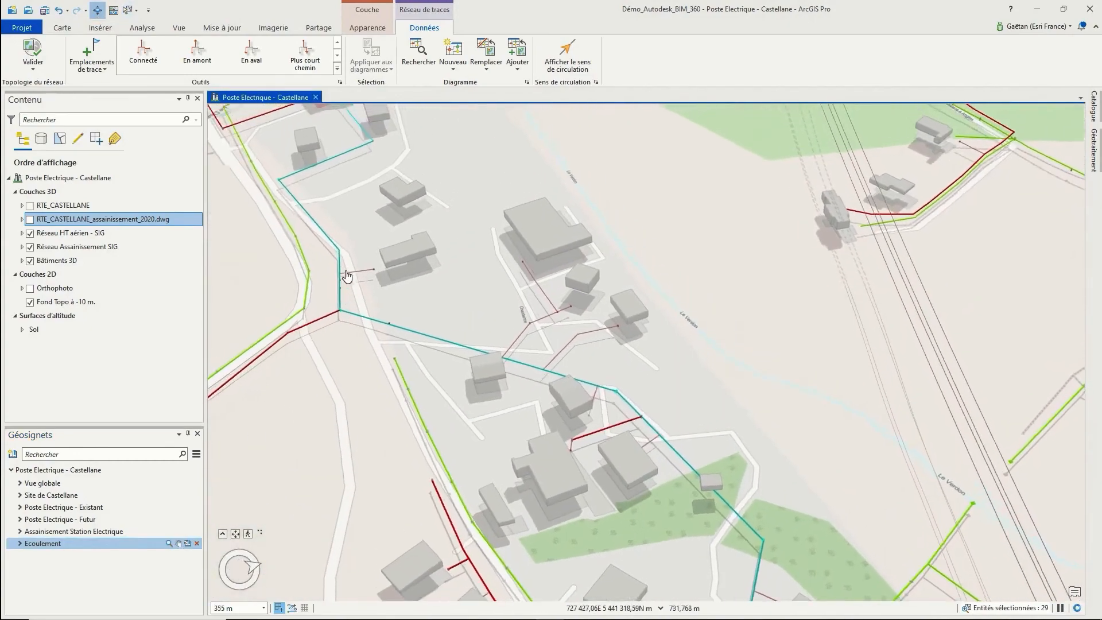